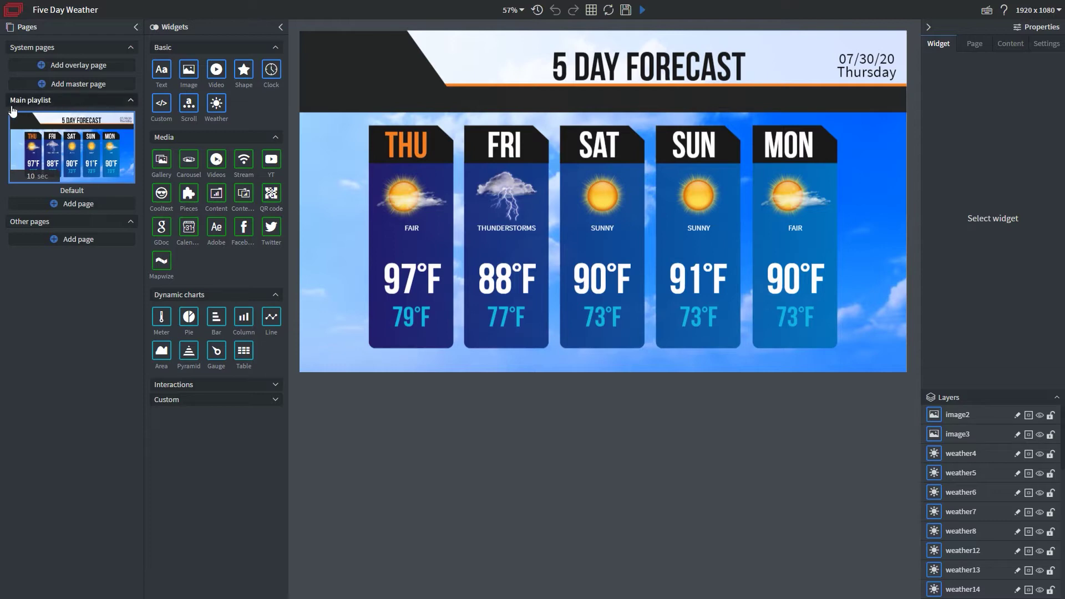
# Step: Select the Default page's 10-second duration in the main playlist
pyautogui.moveTo(25, 167)
pyautogui.moveTo(32, 131)
pyautogui.doubleClick(30, 176)
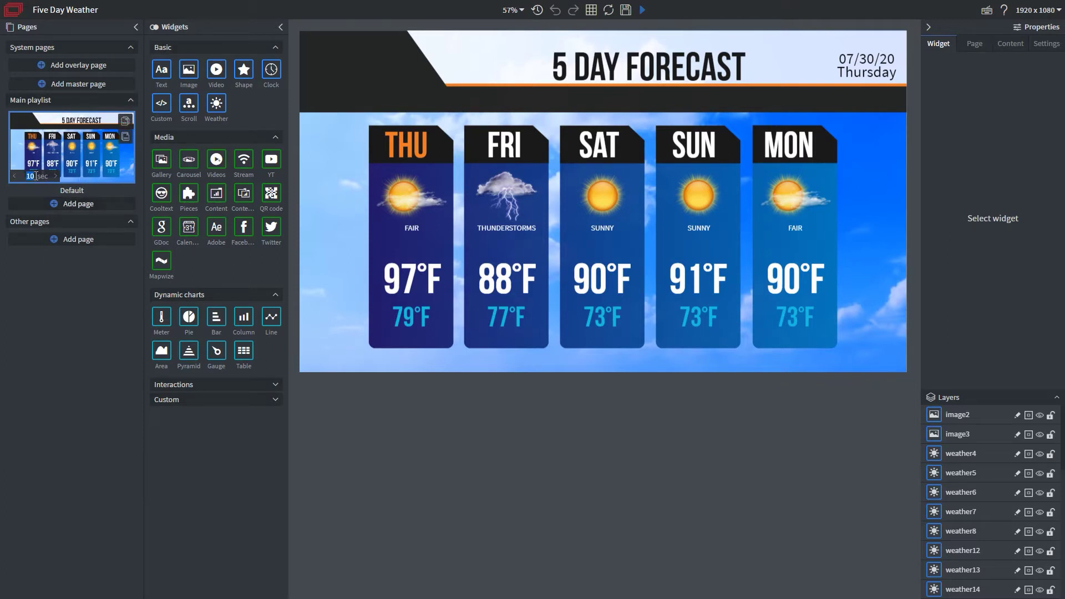
# Step: Add a page named Test after Default and shorten its duration to 5 seconds
pyautogui.click(56, 204)
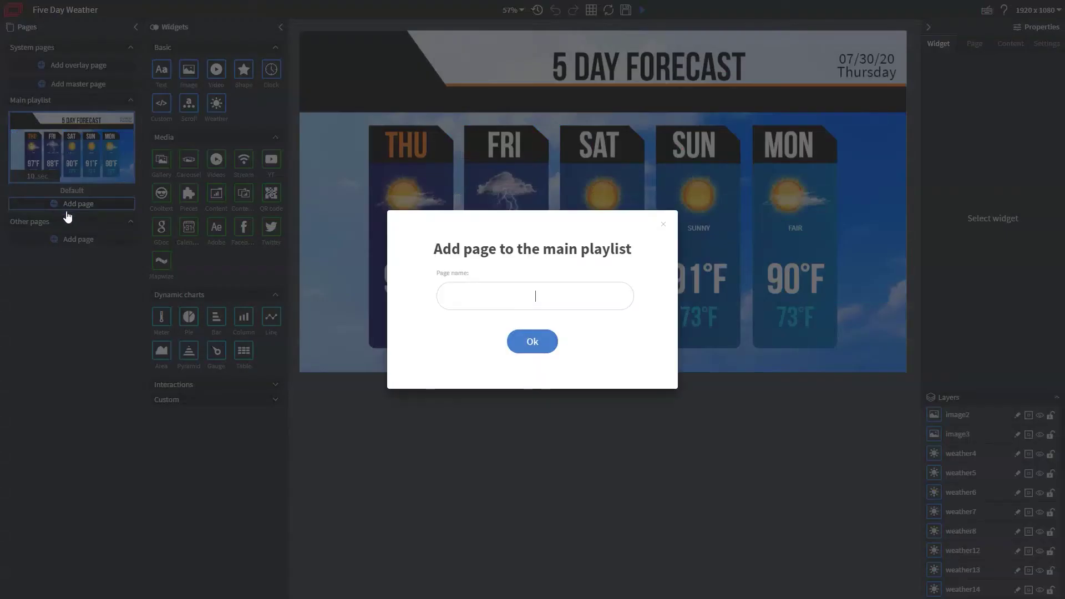
pyautogui.click(555, 298)
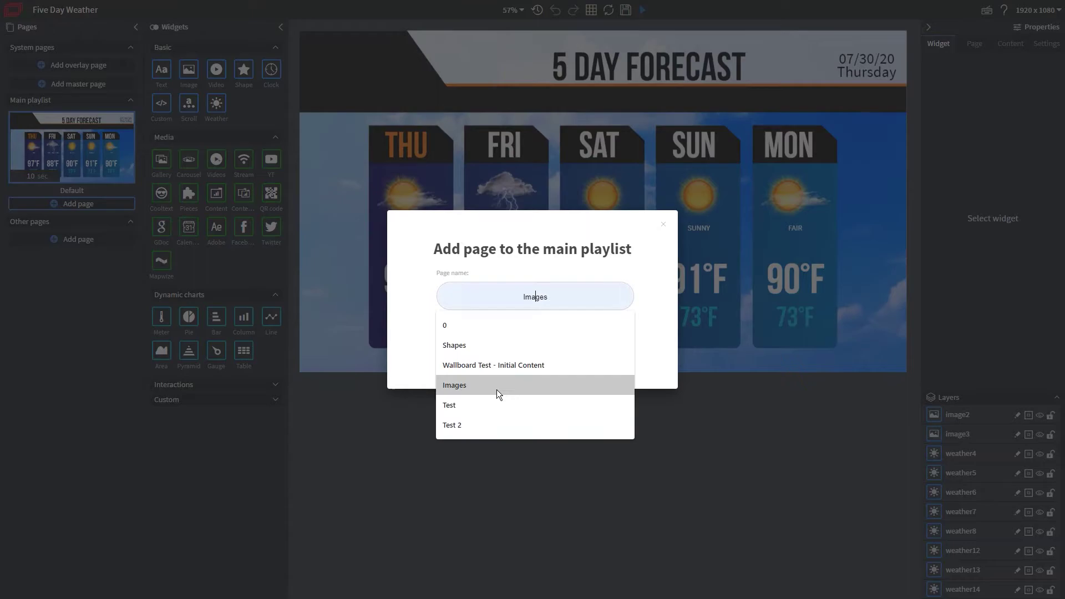
pyautogui.click(491, 404)
pyautogui.click(528, 344)
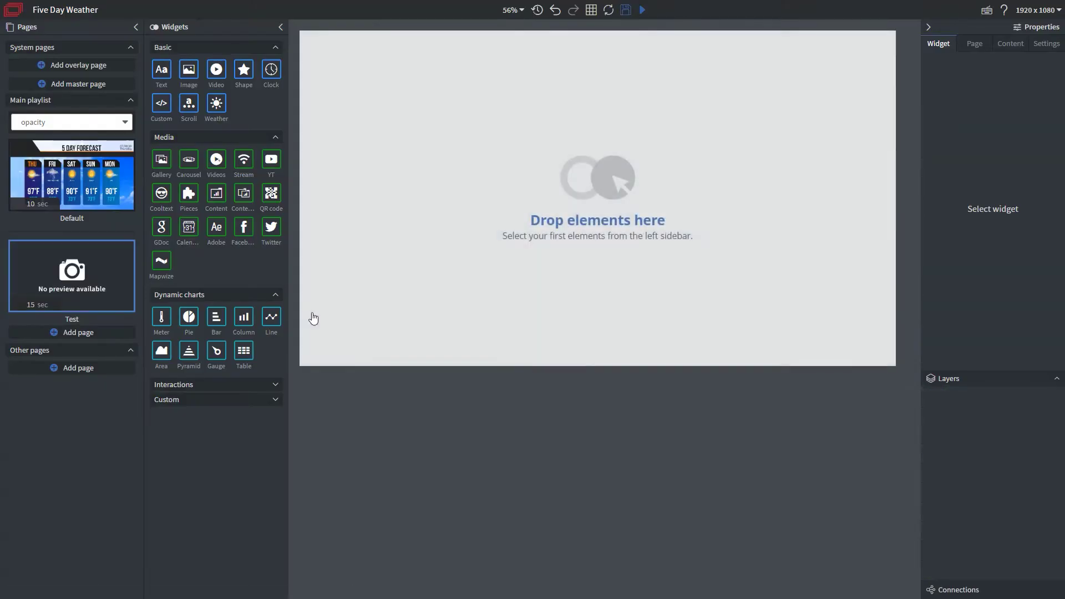
pyautogui.moveTo(55, 300)
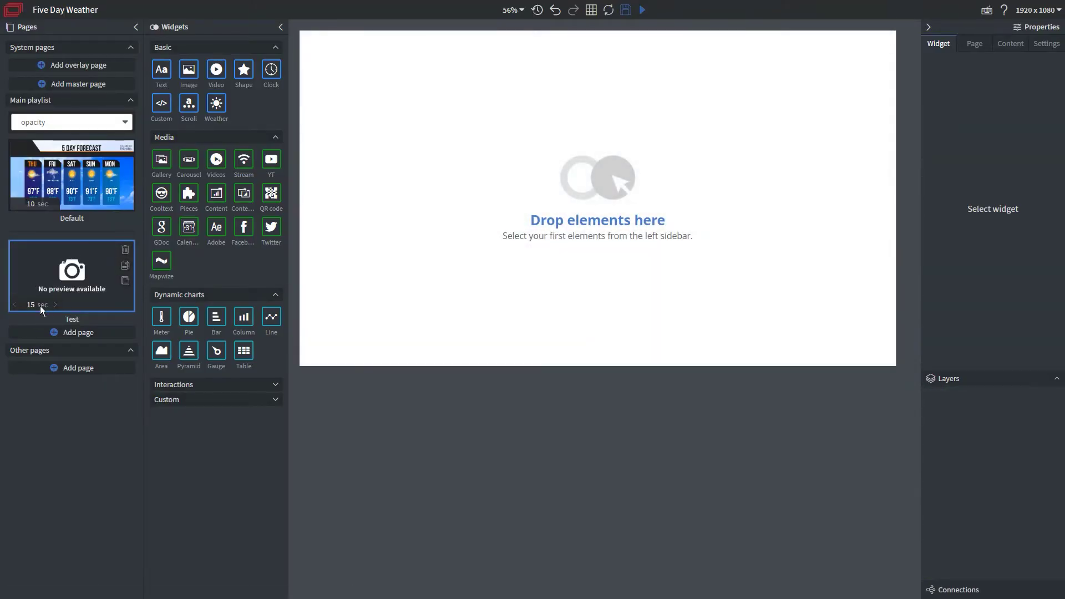
pyautogui.click(14, 305)
pyautogui.click(14, 305)
pyautogui.click(14, 306)
# Step: Place a text box reading 'asdasdasdasdasd' and the dove image on the Test page
pyautogui.moveTo(161, 69); pyautogui.dragTo(436, 167)
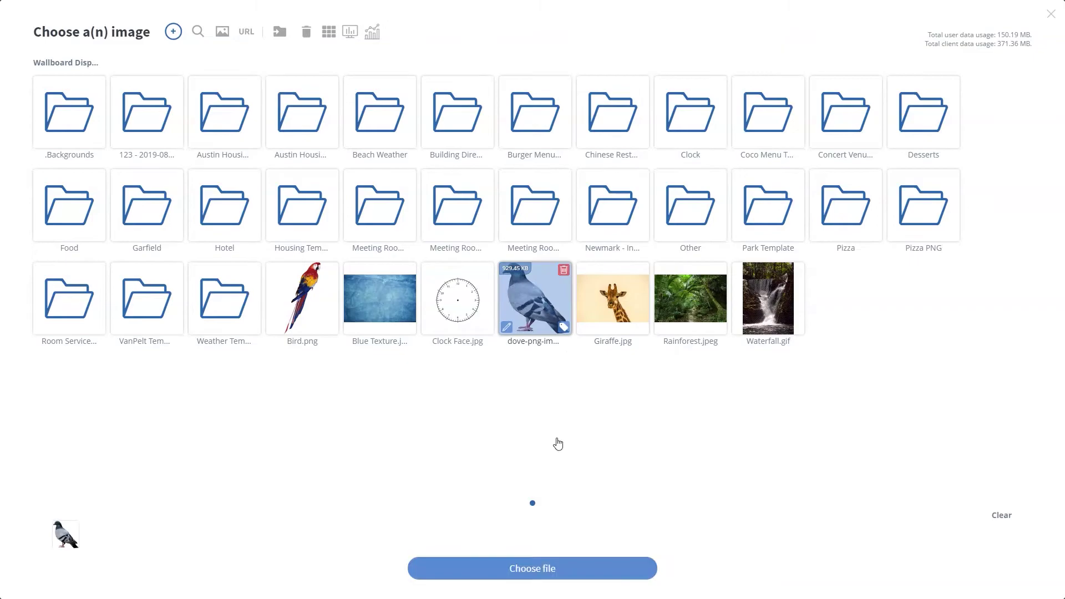
pyautogui.click(555, 567)
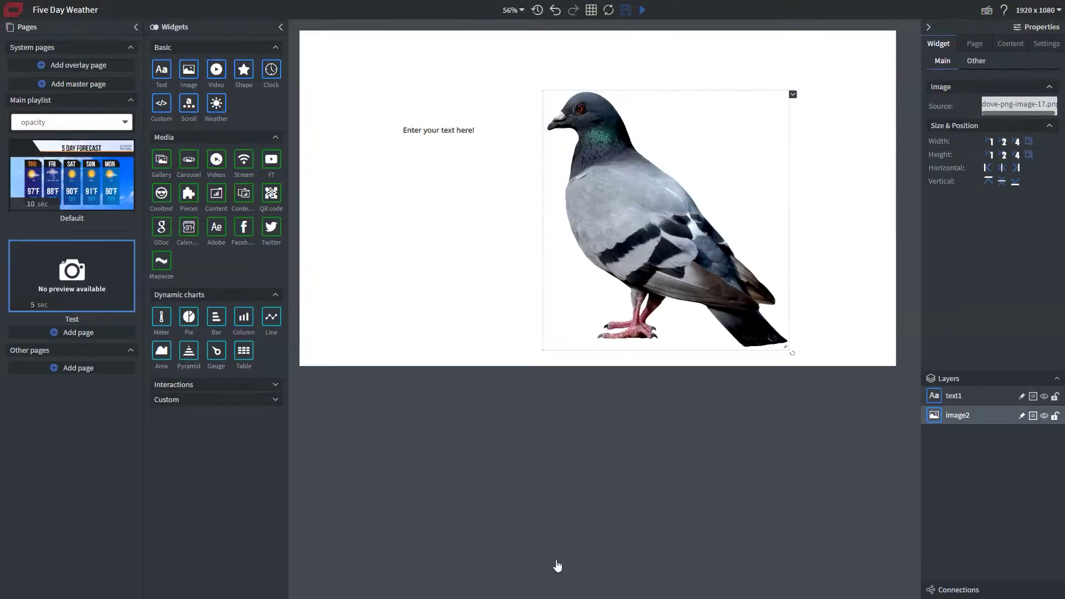
pyautogui.doubleClick(462, 131)
pyautogui.write('asdasdasdasdasd')
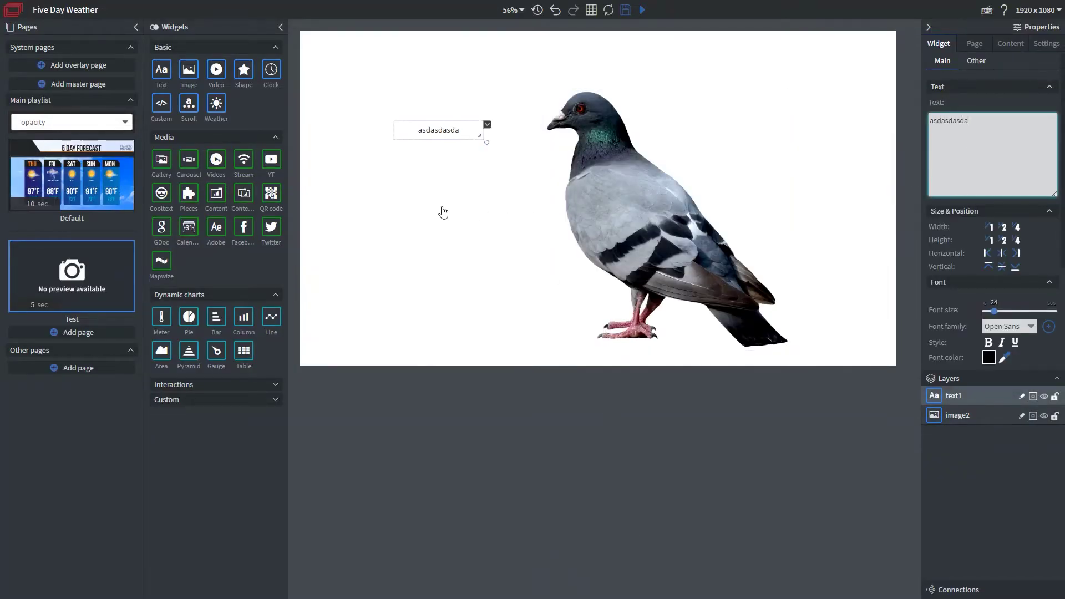
pyautogui.click(439, 209)
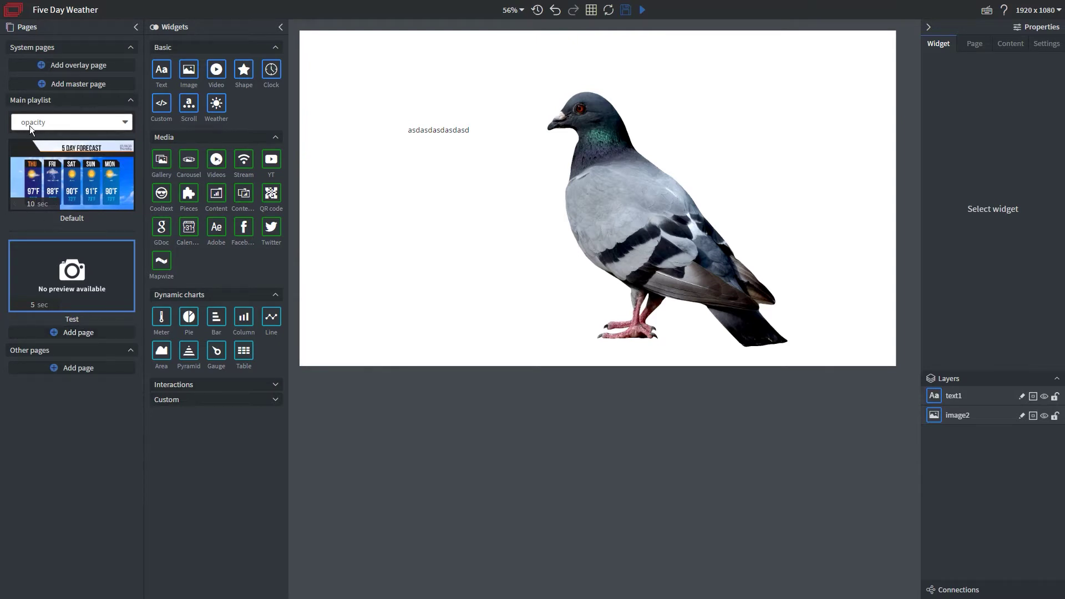
# Step: Keep the opacity page transition and switch back to the Default forecast page
pyautogui.click(65, 118)
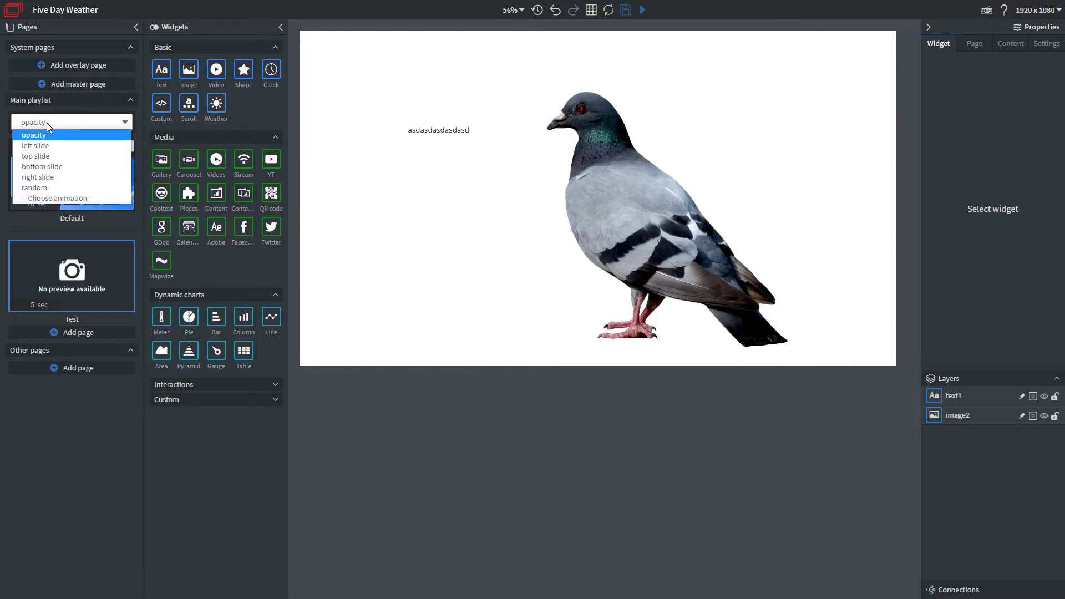
pyautogui.click(47, 123)
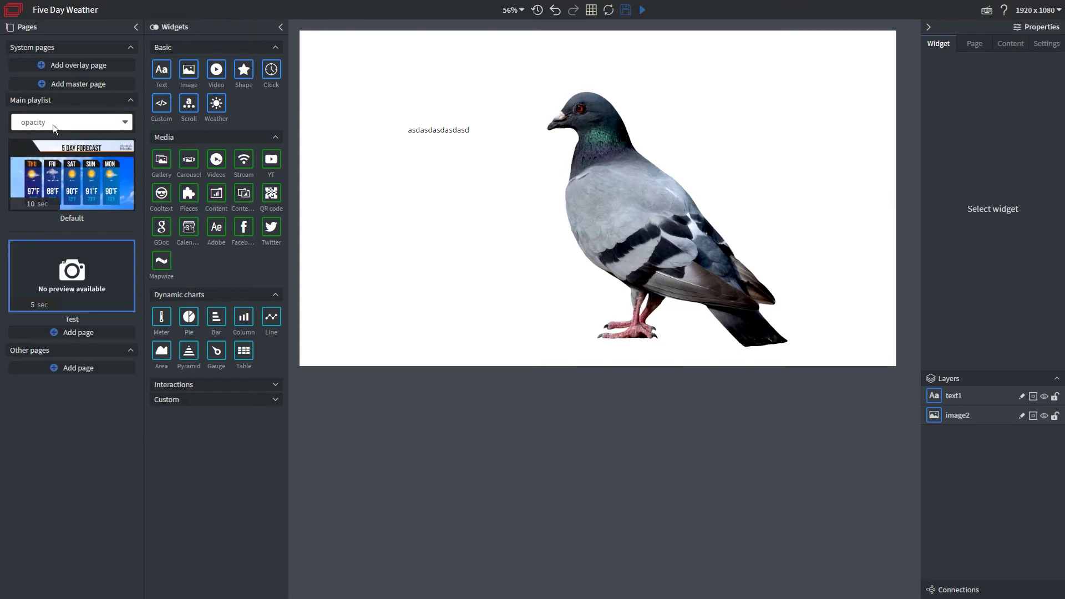
pyautogui.click(56, 152)
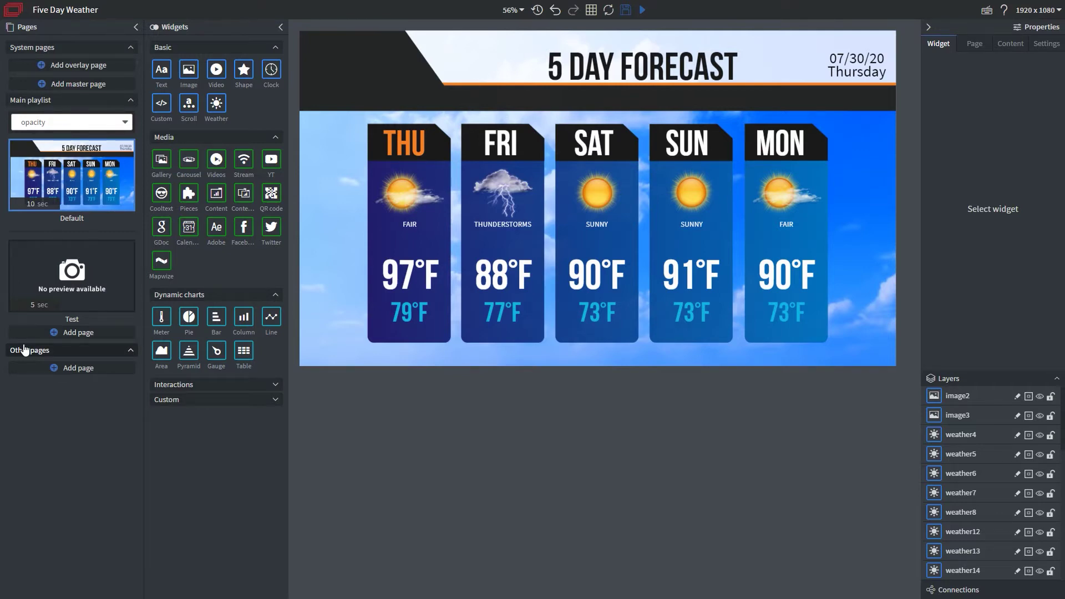
pyautogui.moveTo(67, 267); pyautogui.dragTo(63, 372)
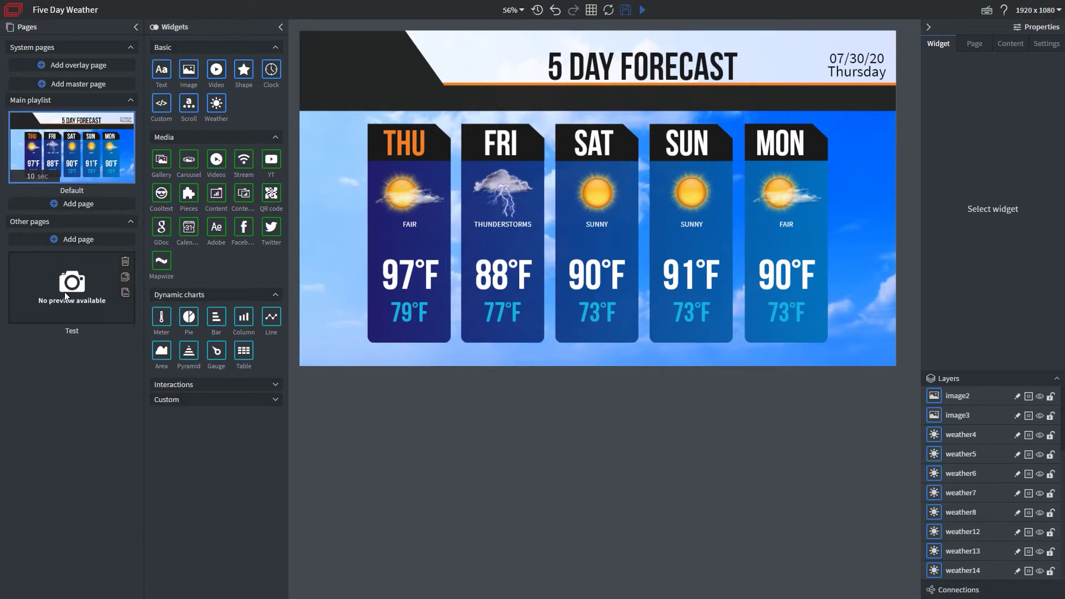
pyautogui.moveTo(65, 292); pyautogui.dragTo(85, 252)
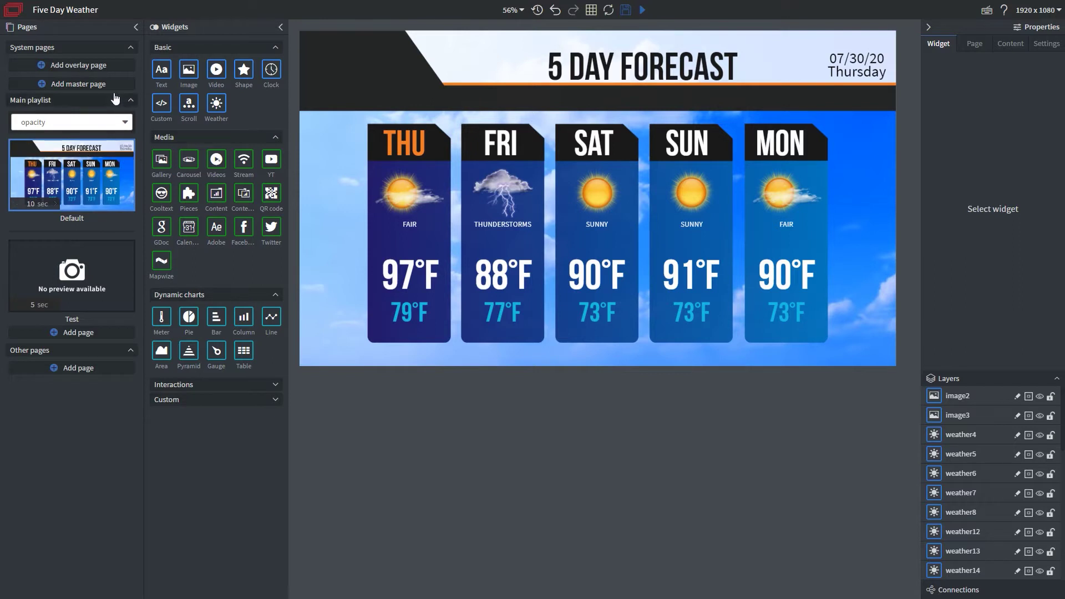
# Step: Select the 5 Day Forecast title text on the Default page canvas
pyautogui.moveTo(126, 155)
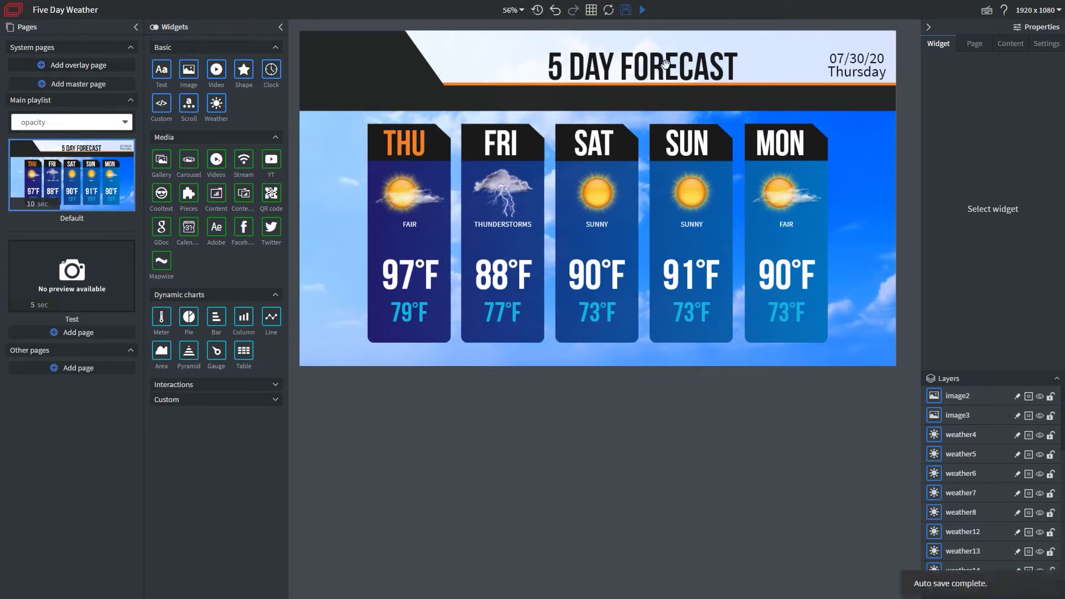
pyautogui.click(629, 73)
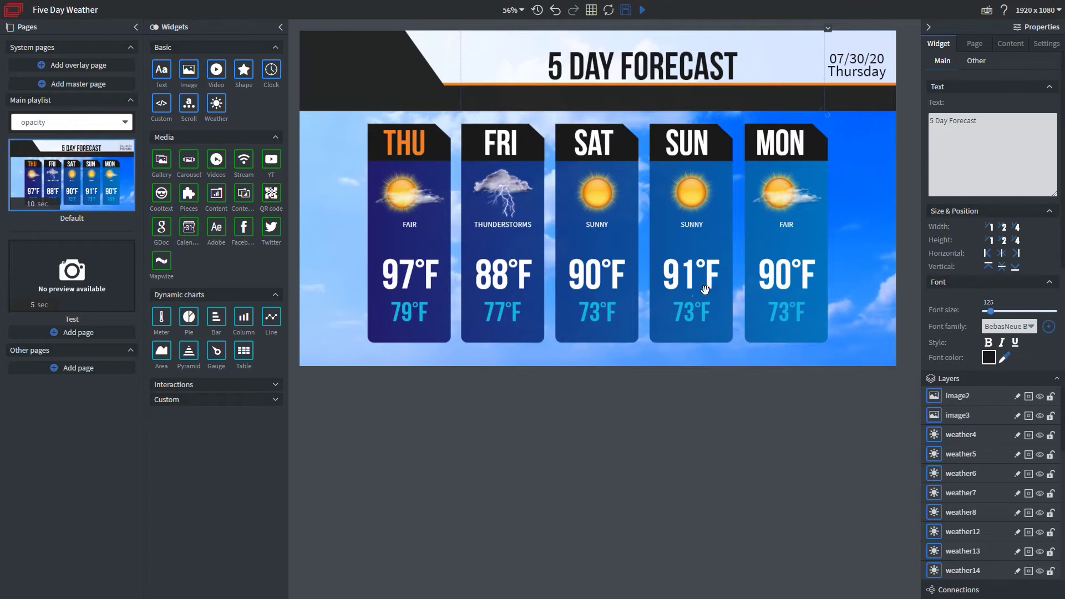
# Step: Add an overlay page and paste the 5 DAY FORECAST title onto it
pyautogui.click(51, 71)
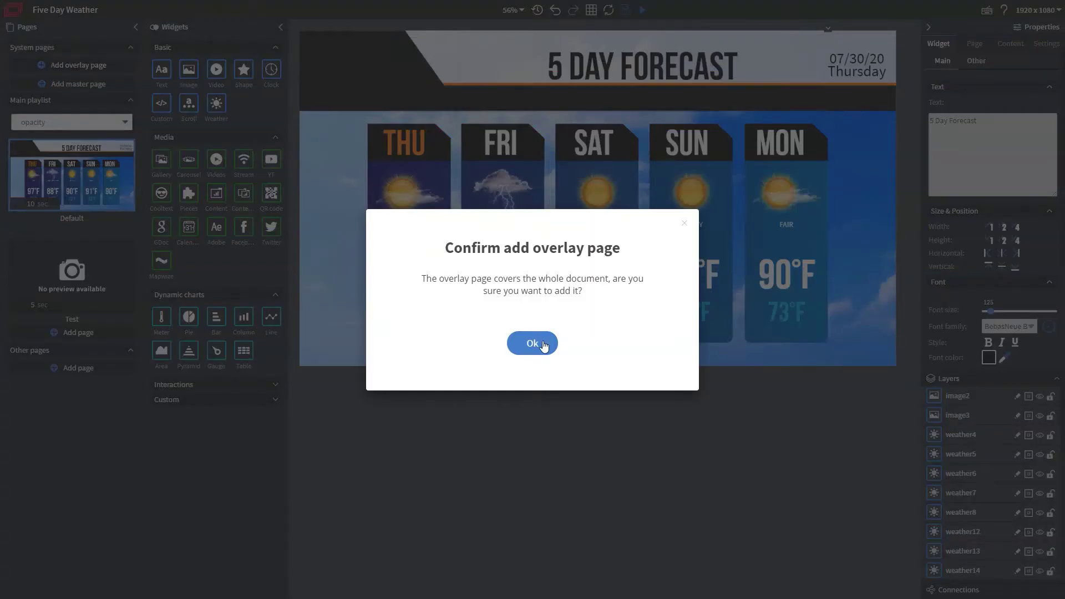
pyautogui.click(542, 350)
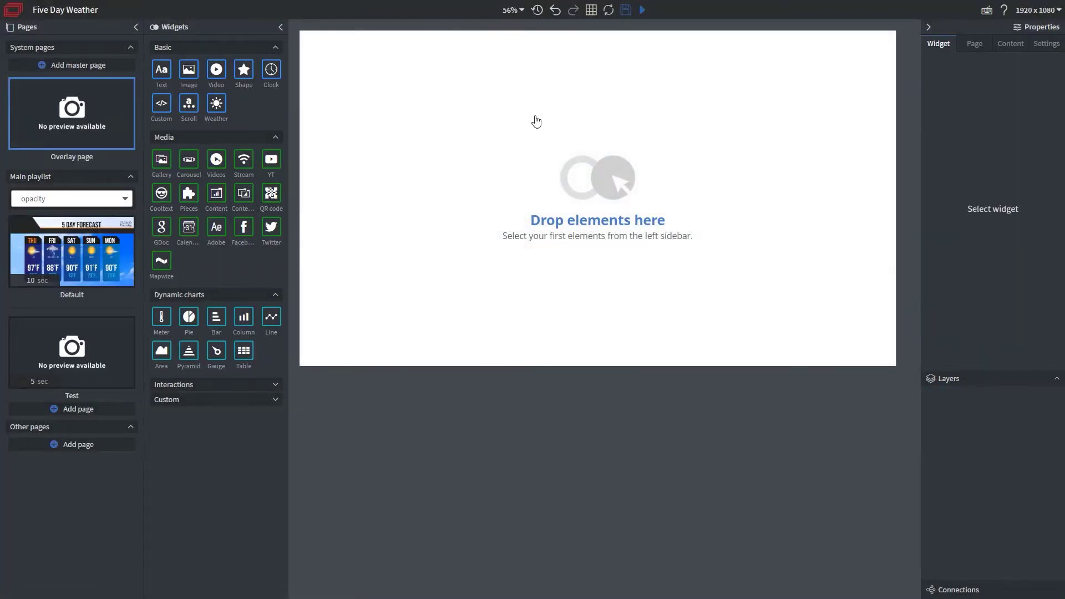
pyautogui.hotkey('ctrl', 'v')
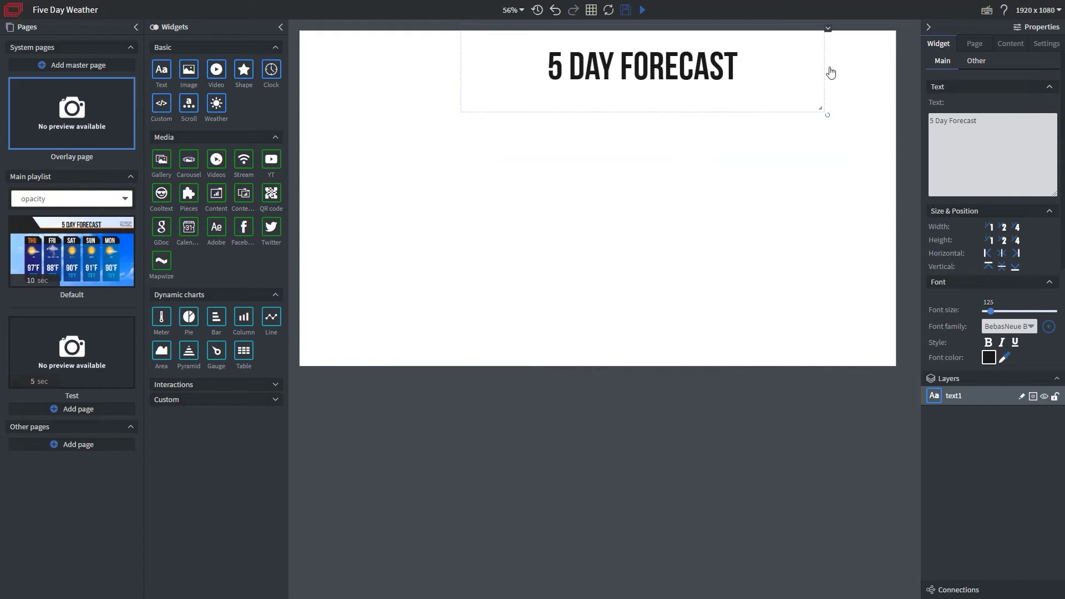
# Step: Set the overlay page background colour to transparent rgba(255,255,255,0)
pyautogui.click(971, 44)
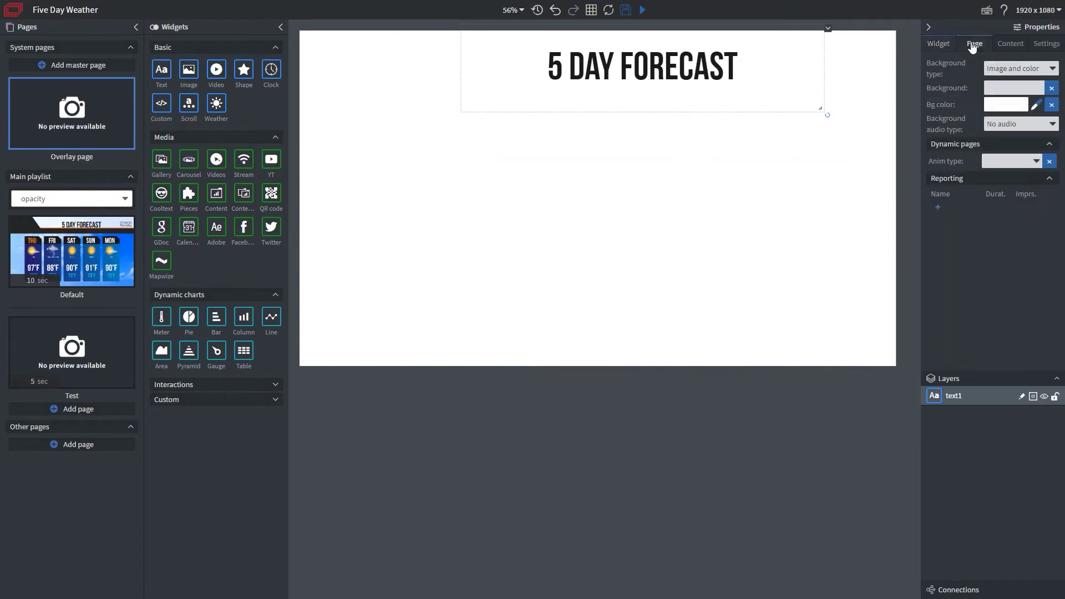
pyautogui.click(1013, 105)
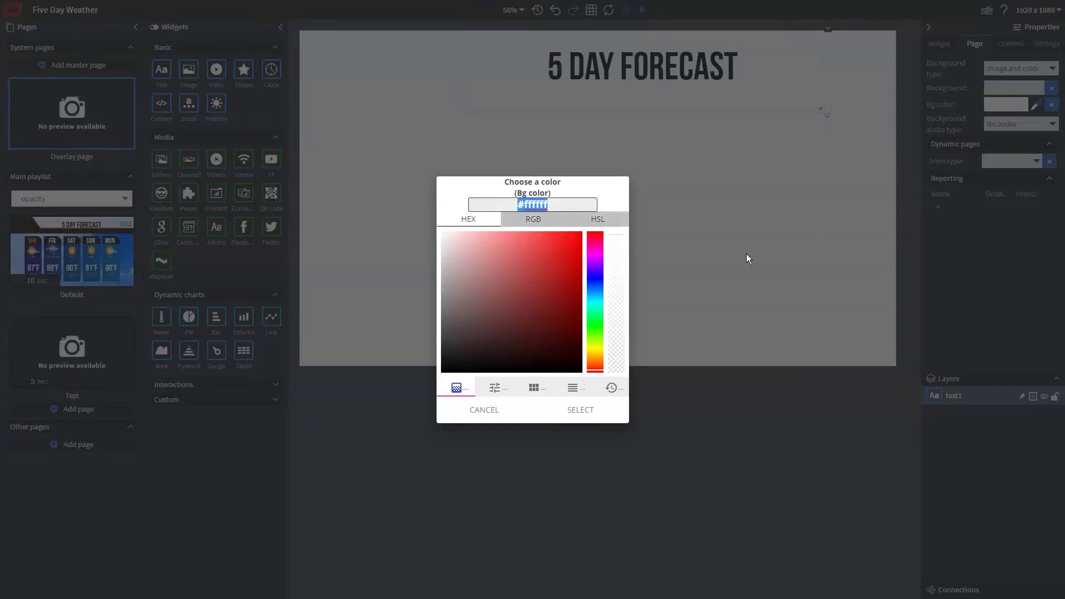
pyautogui.click(594, 411)
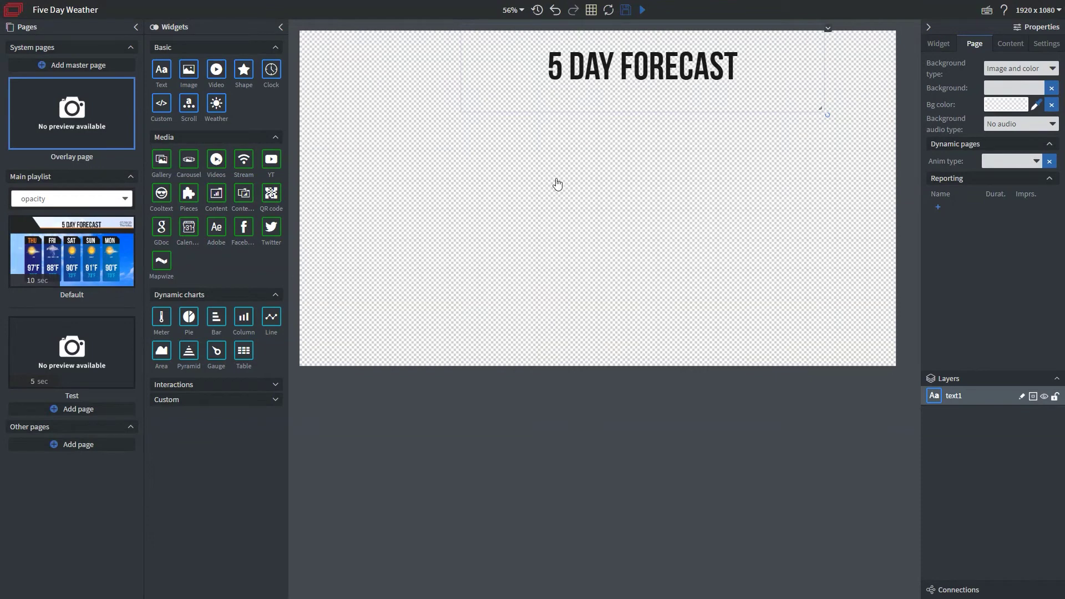
pyautogui.moveTo(135, 248)
# Step: Return to the Default five-day forecast page in the editor
pyautogui.click(94, 258)
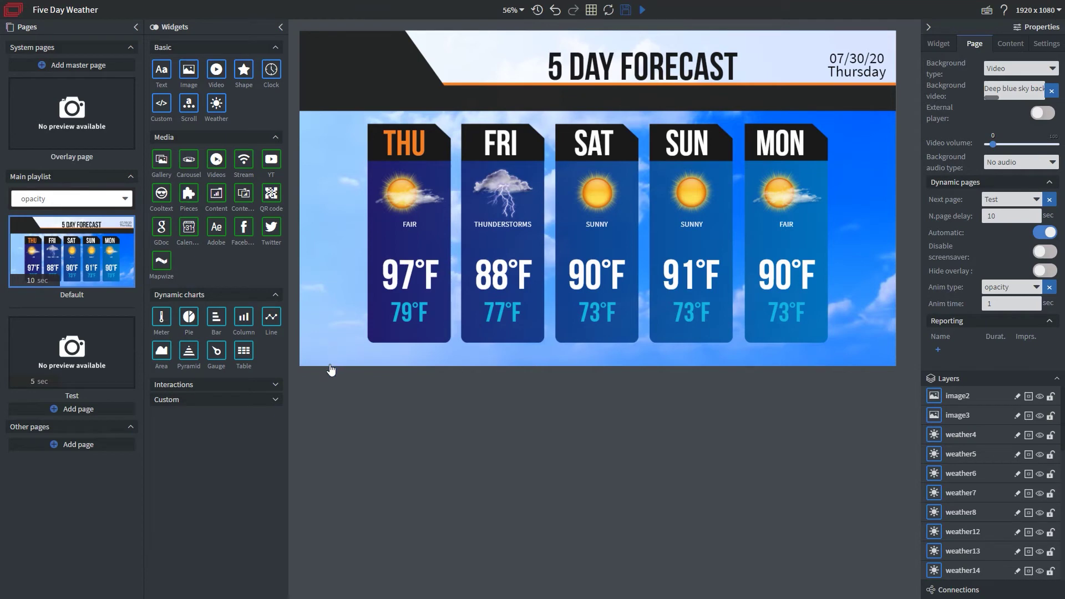
pyautogui.moveTo(34, 302)
pyautogui.moveTo(32, 380)
# Step: Add a master page and set its background type to Video
pyautogui.click(77, 67)
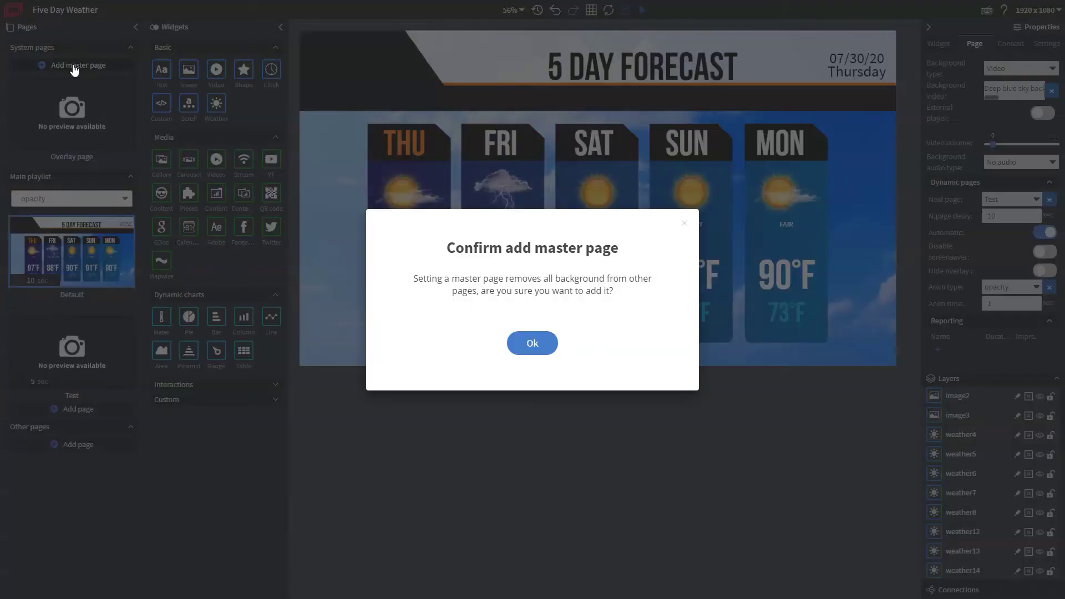
pyautogui.click(533, 347)
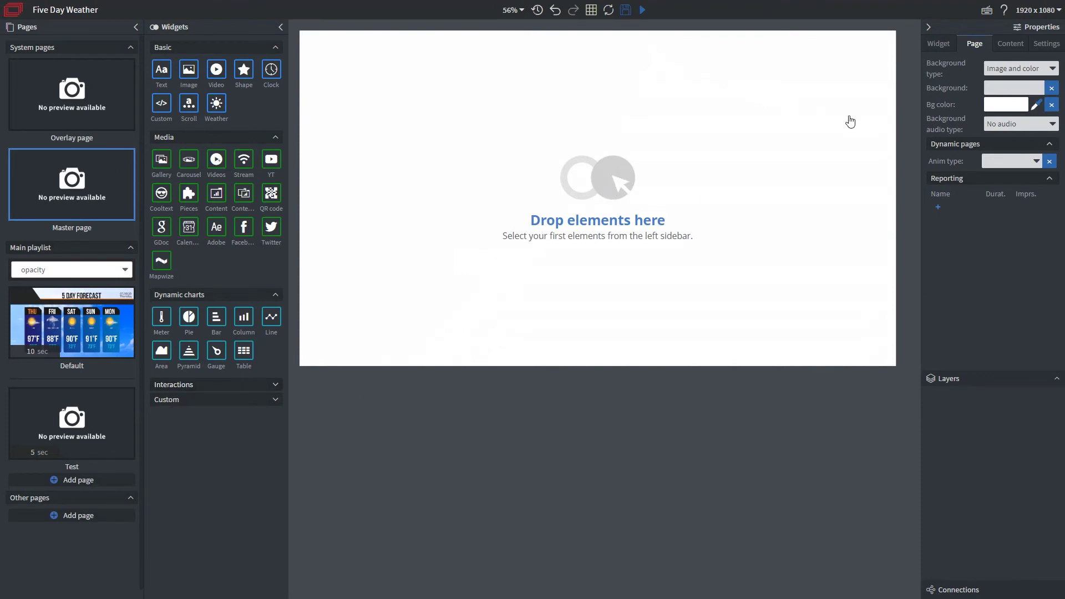
pyautogui.click(1004, 70)
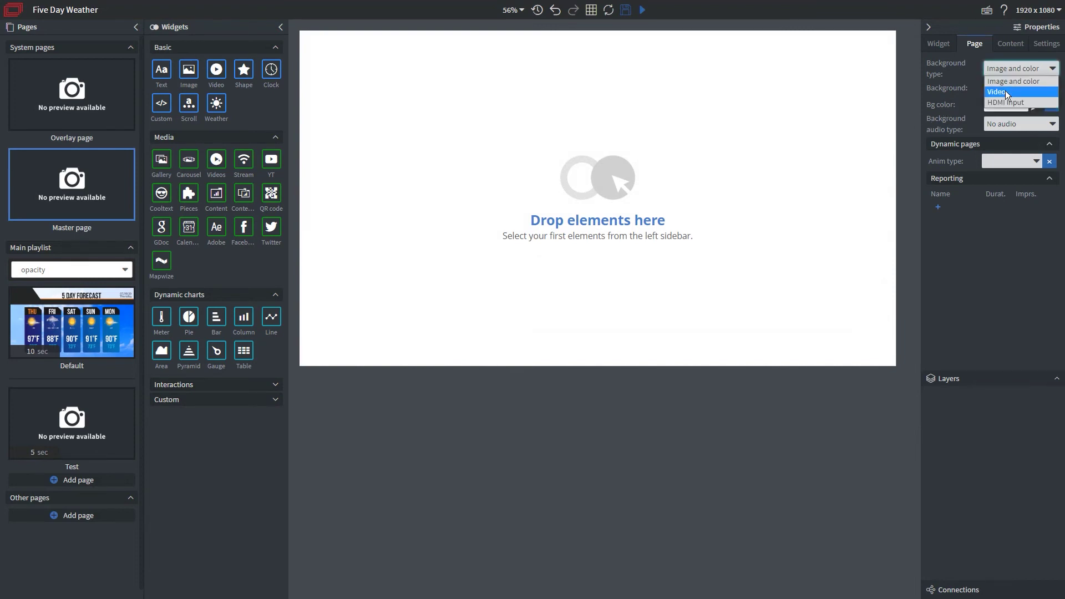
pyautogui.click(1006, 91)
# Step: Choose the 'deep blue' sky video from the media library as the background
pyautogui.click(1002, 92)
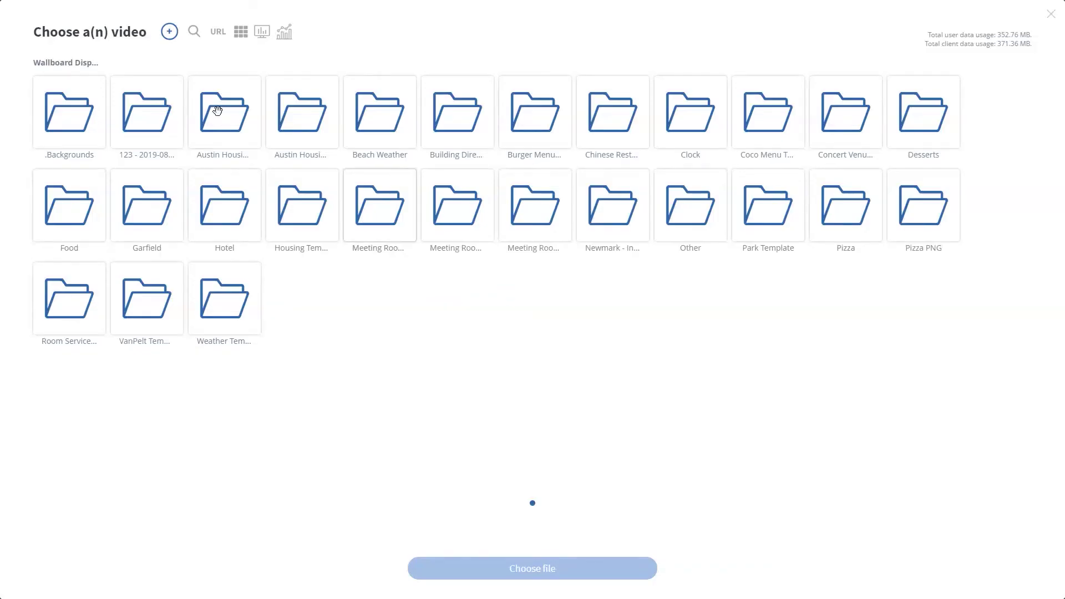
pyautogui.click(194, 31)
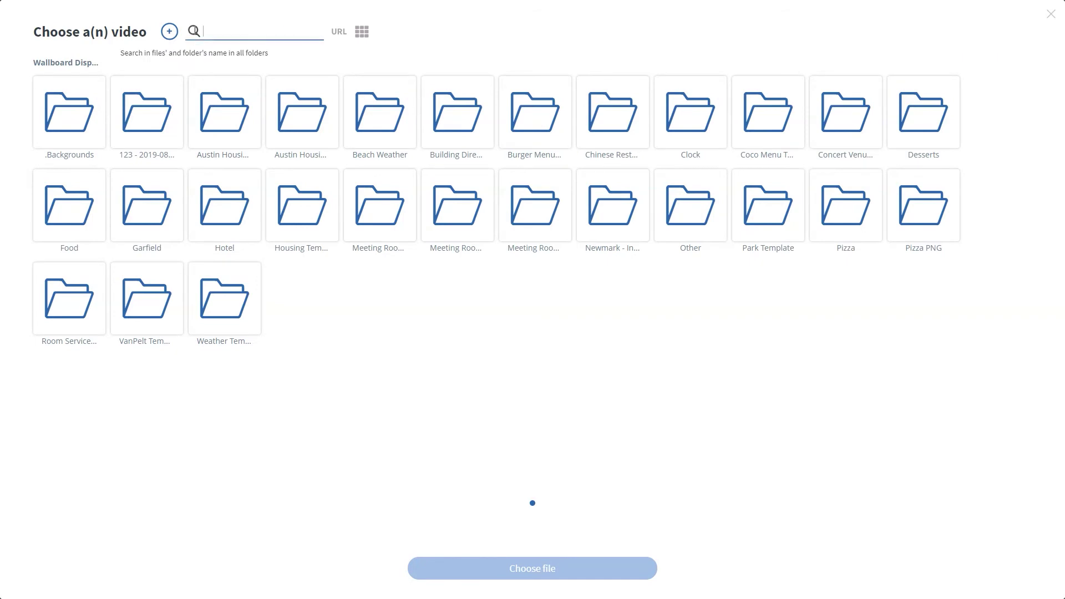
pyautogui.write('deep blue')
pyautogui.click(69, 111)
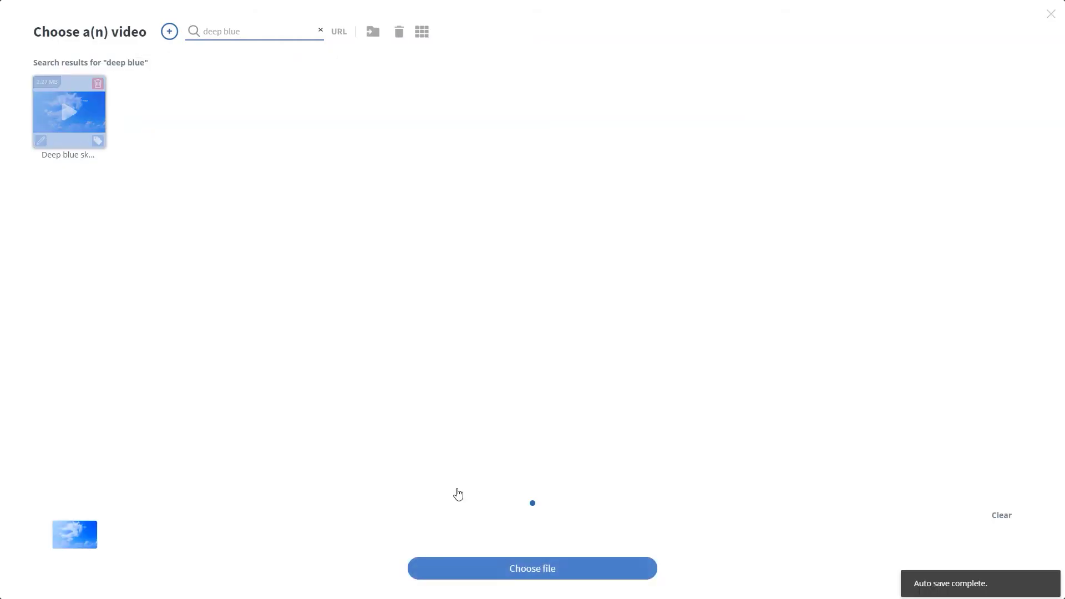
pyautogui.click(488, 563)
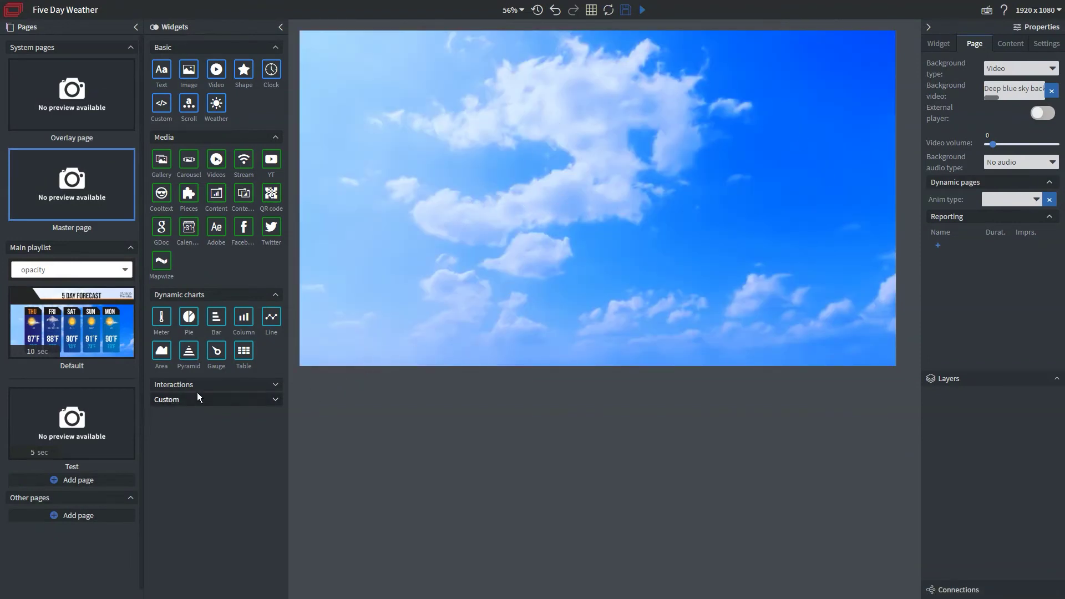
# Step: Delete the 5 DAY FORECAST title from the Default page
pyautogui.click(58, 316)
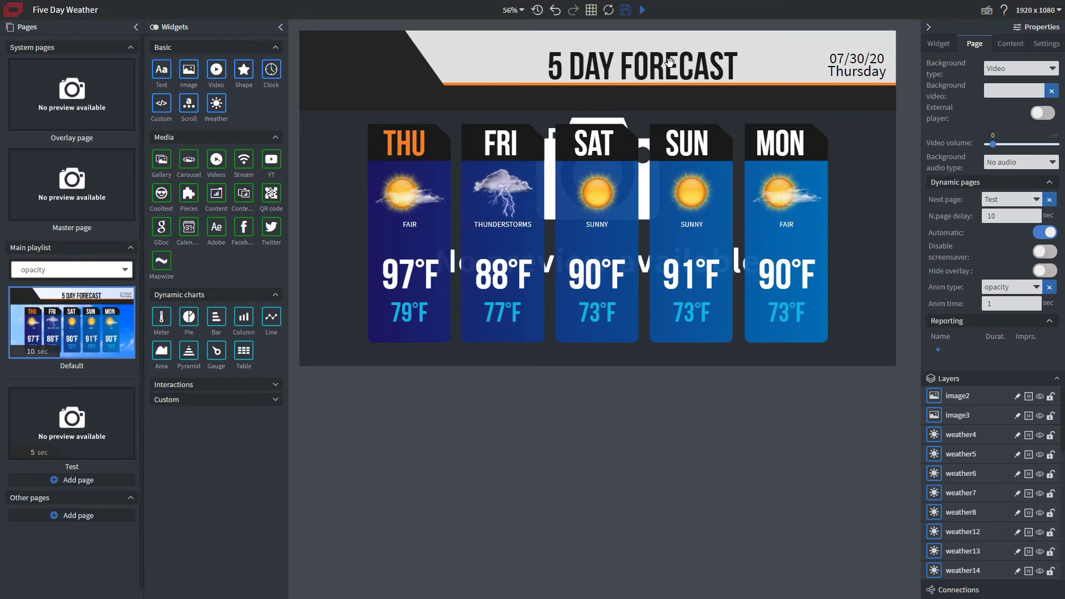
pyautogui.click(670, 61)
pyautogui.press('Delete')
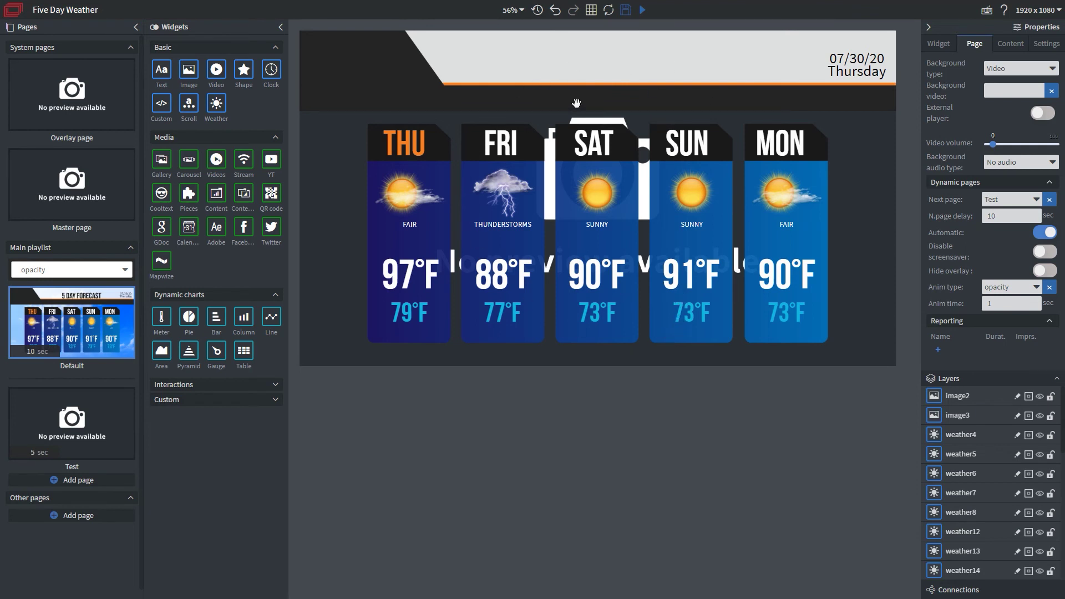
# Step: Save the Five Day Weather content
pyautogui.click(626, 9)
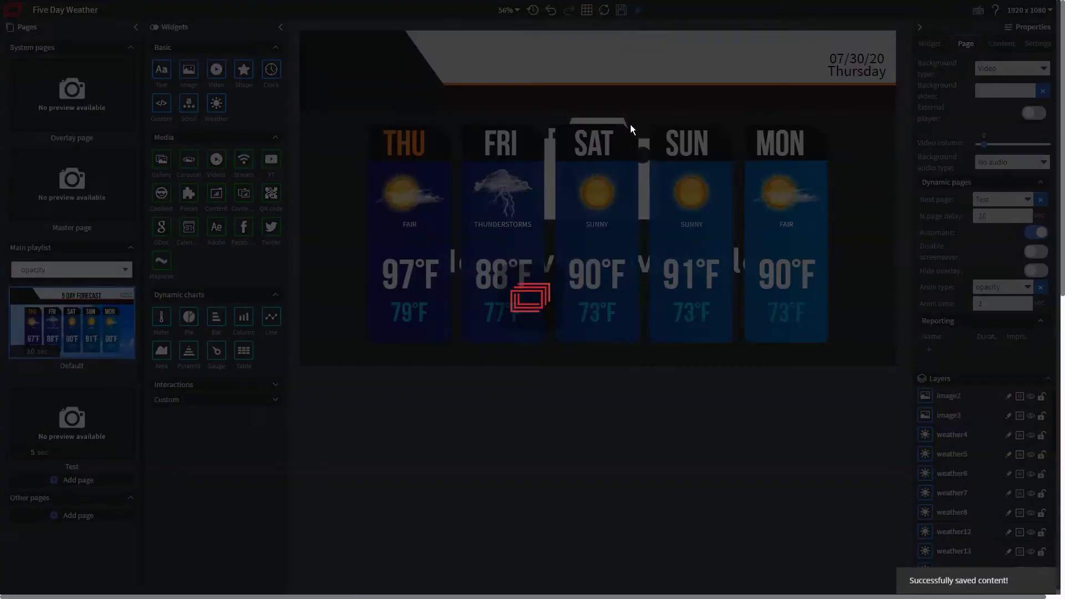